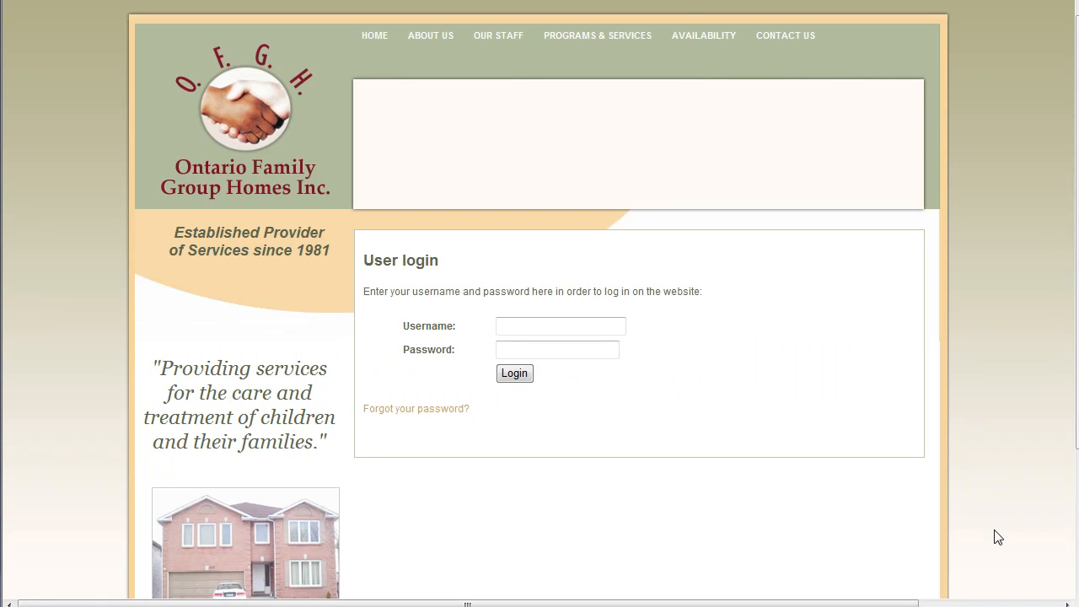
Step: Open the User login page from the 'login' link in the page footer
left_click(557, 326)
Step: Log in with the username and password, then open Add a Cheque under Expense Reporting
key("Tab")
left_click(516, 374)
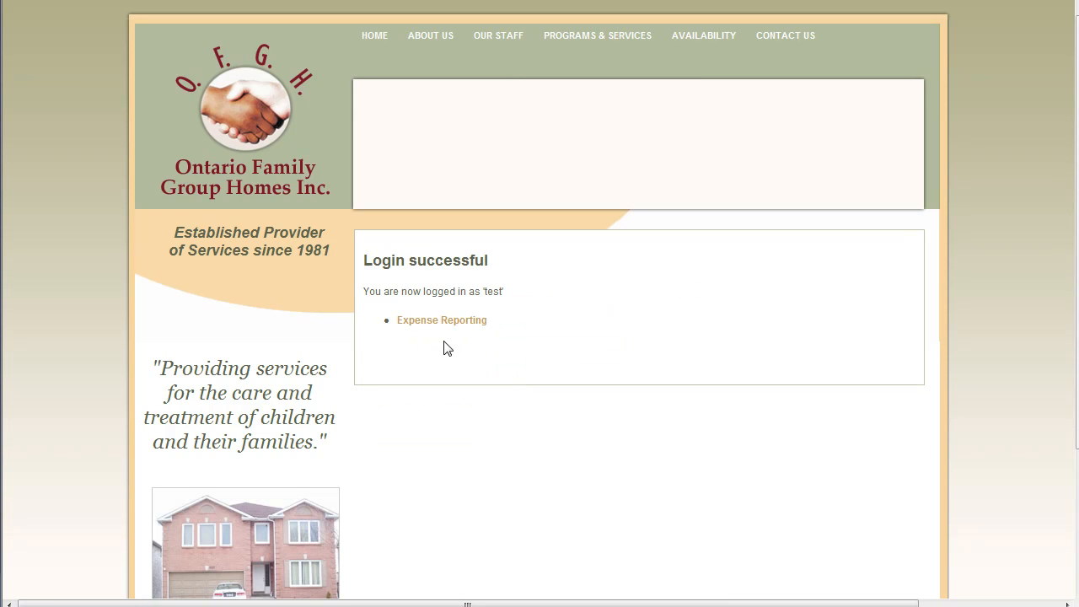
left_click(444, 321)
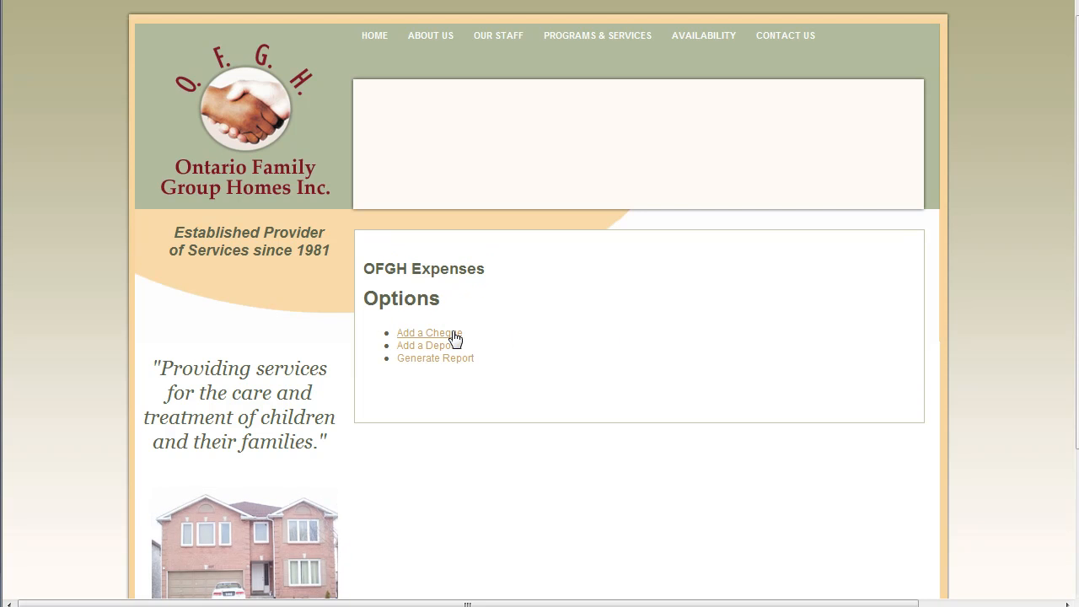
left_click(455, 335)
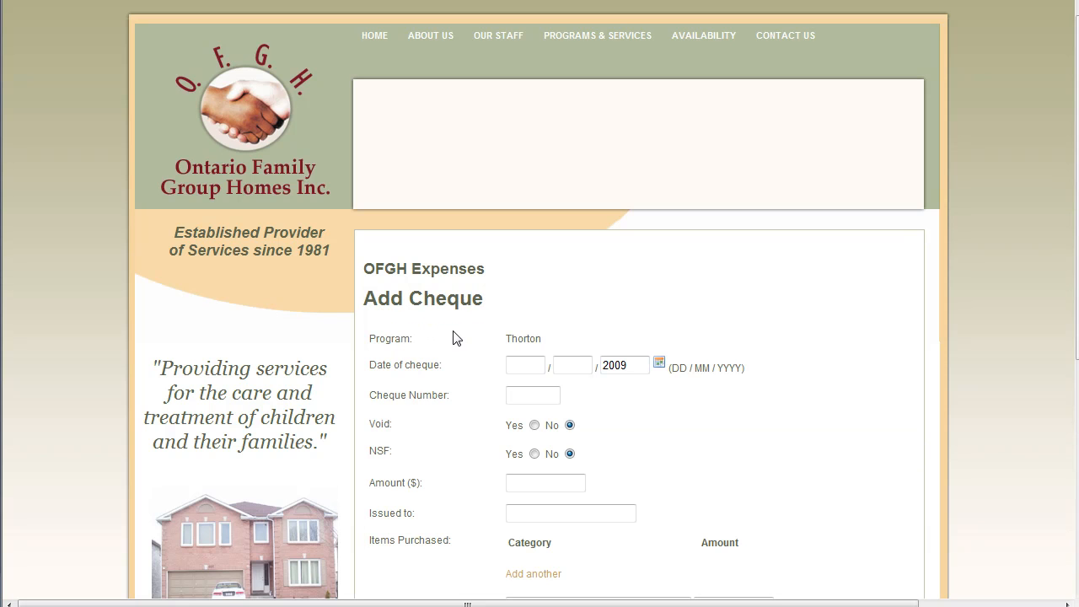
Step: Pick 1 December 2009 as the cheque date with the date picker
left_click_drag(542, 340, 392, 334)
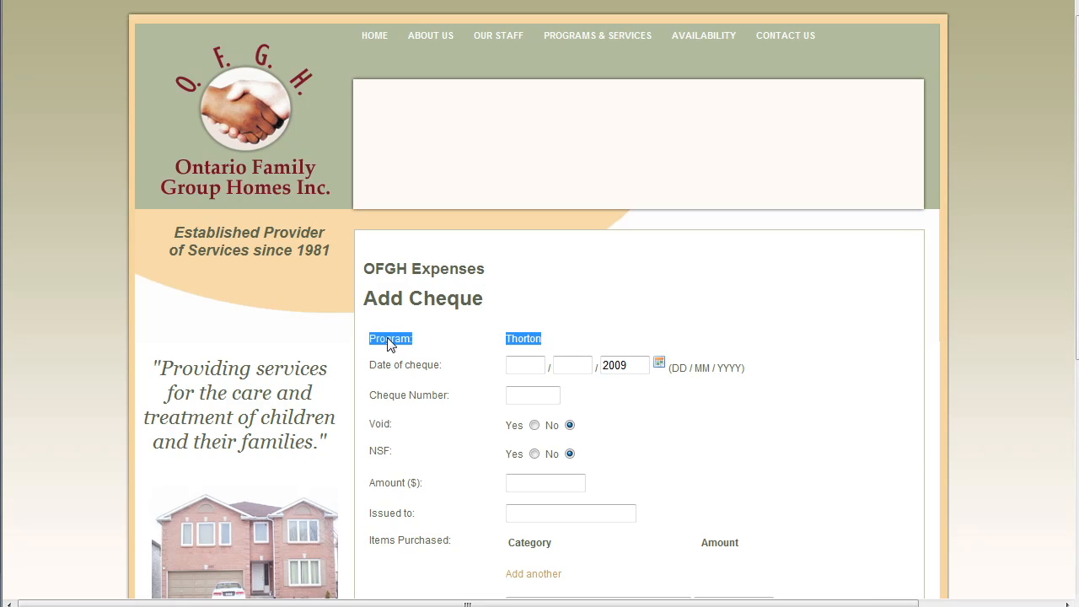
left_click(606, 332)
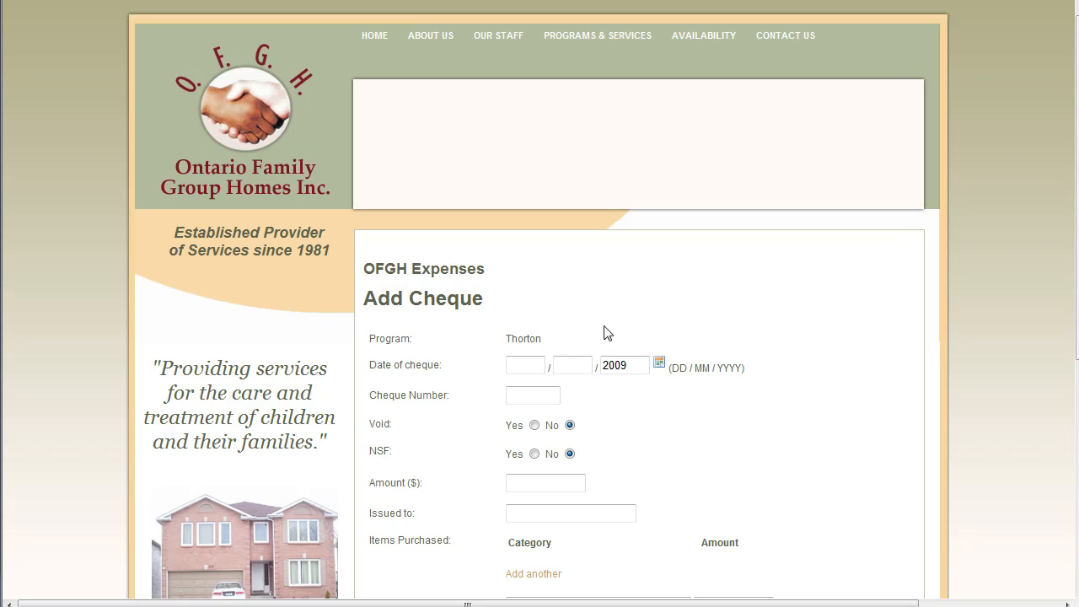
left_click(531, 365)
left_click(658, 363)
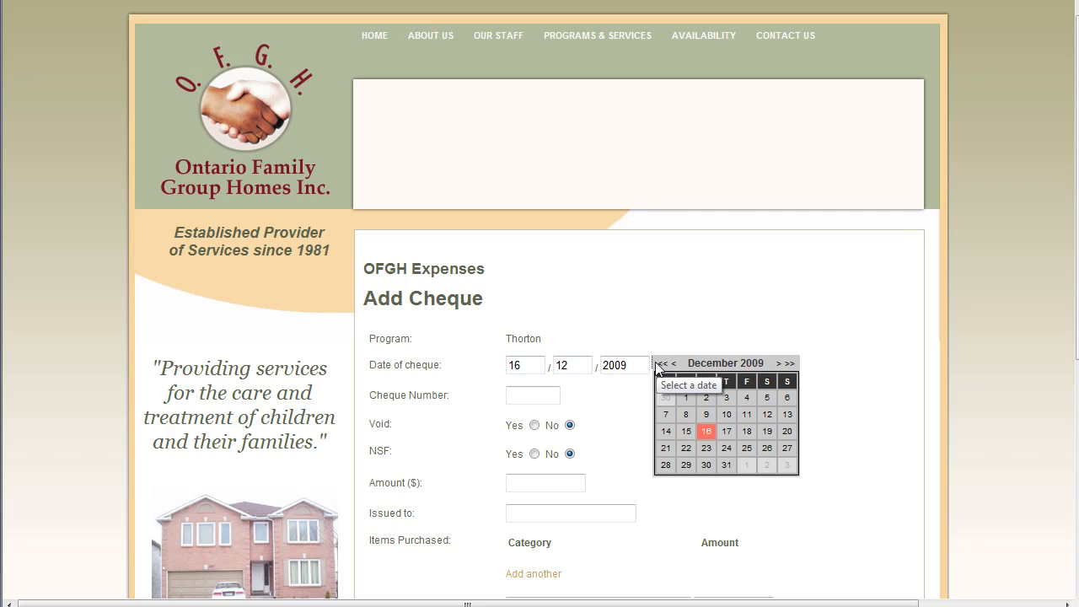
left_click(687, 398)
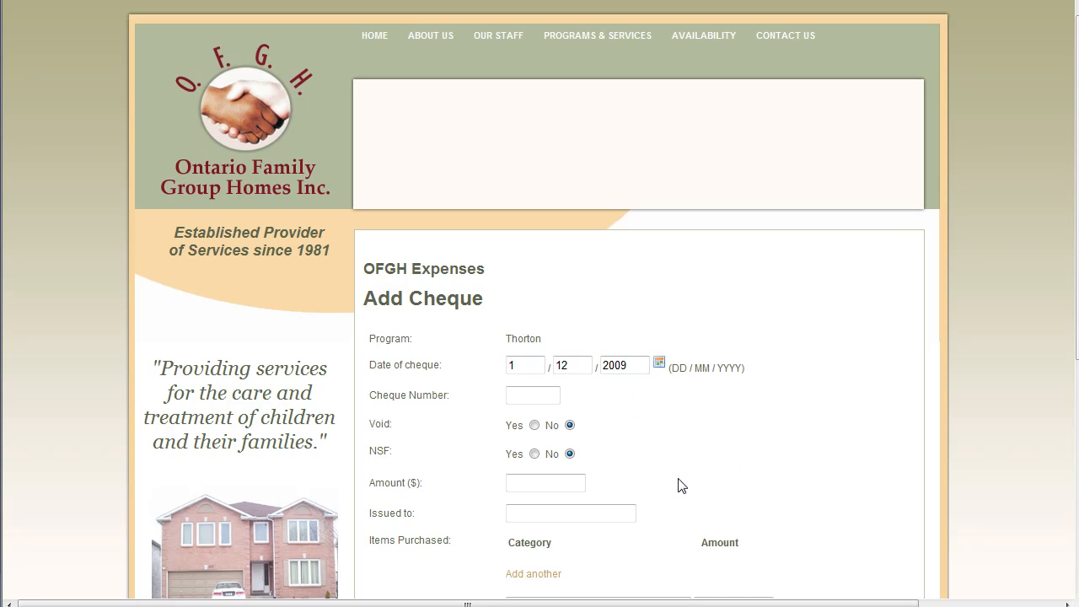
Step: Enter 42 as the cheque number
left_click(506, 396)
type("42")
scroll(728, 354, "down", 3)
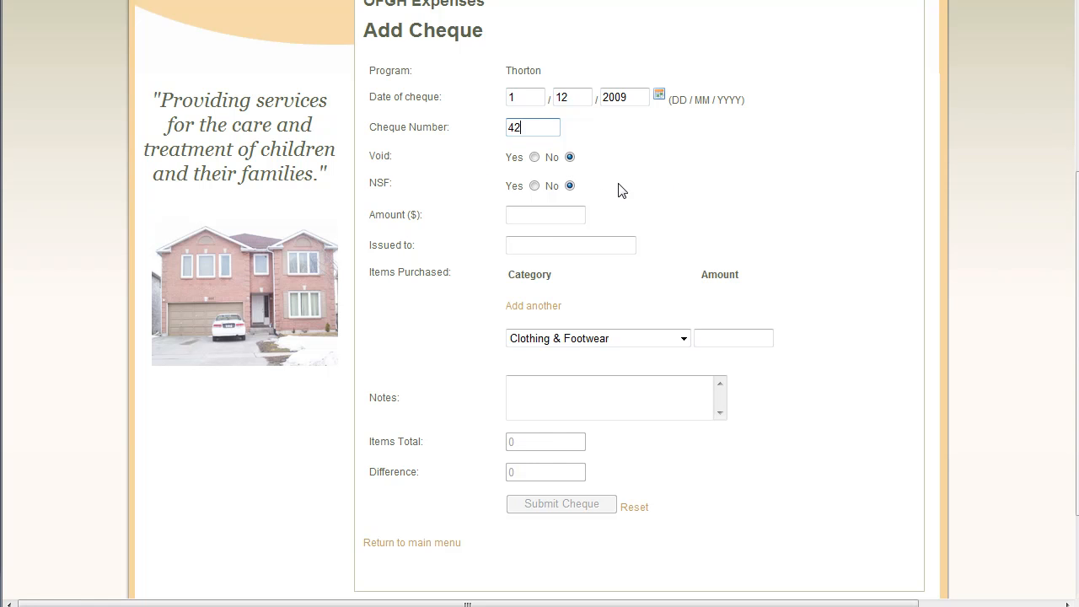
Step: Fill in amount 150, the payee, and a first Clothing & Footwear item of 25
left_click(511, 215)
left_click(535, 242)
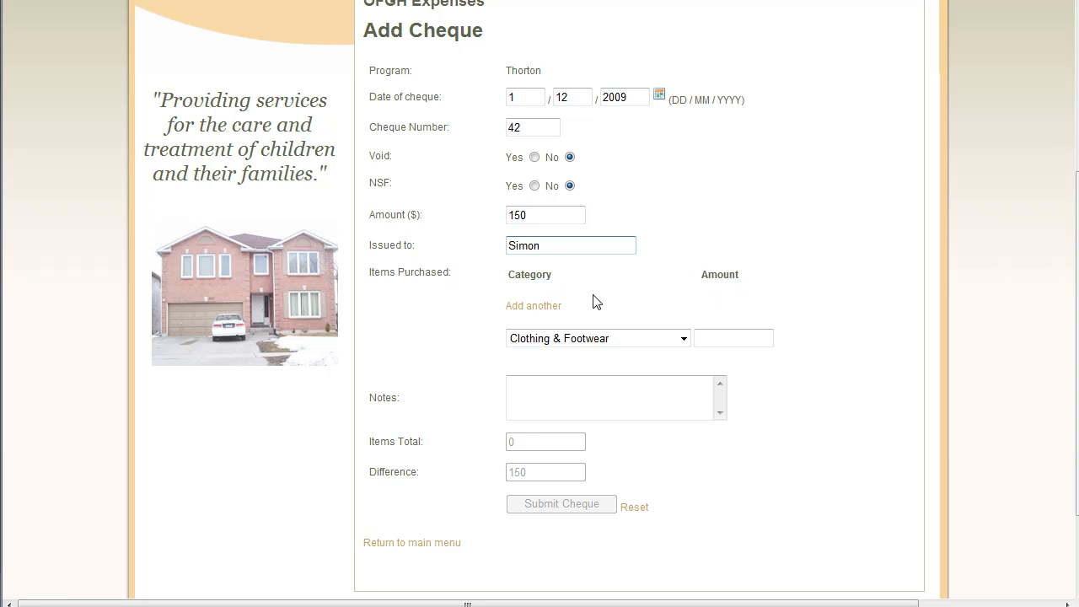
left_click(683, 338)
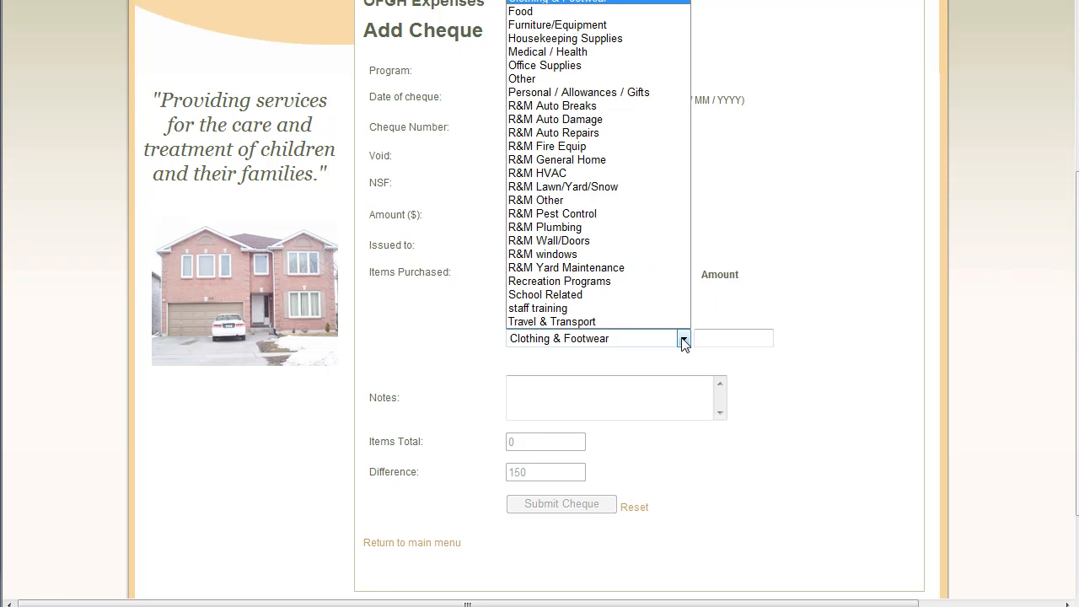
left_click(683, 339)
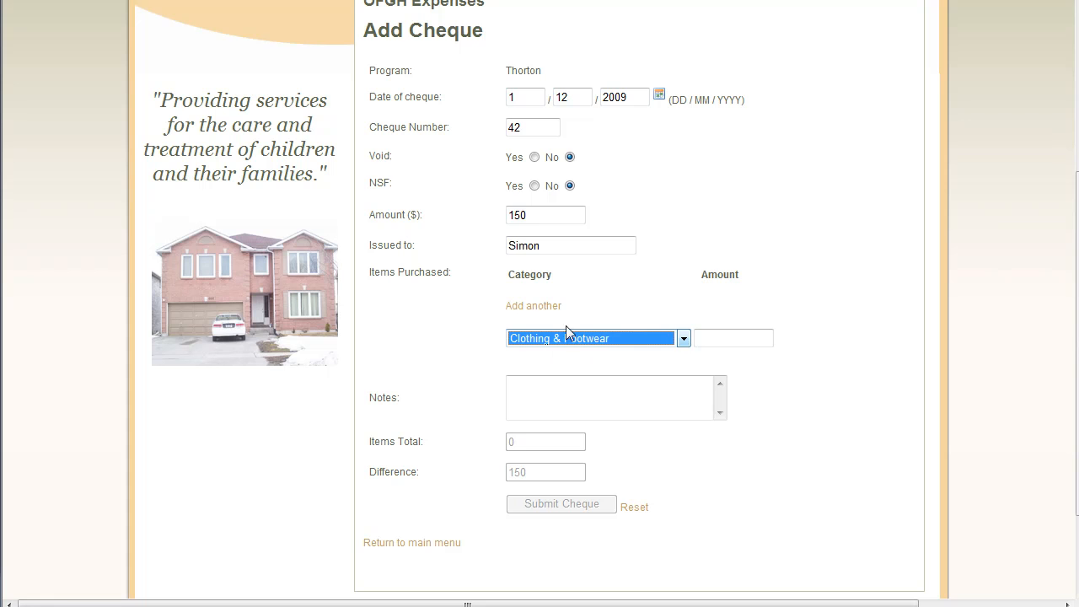
left_click(721, 334)
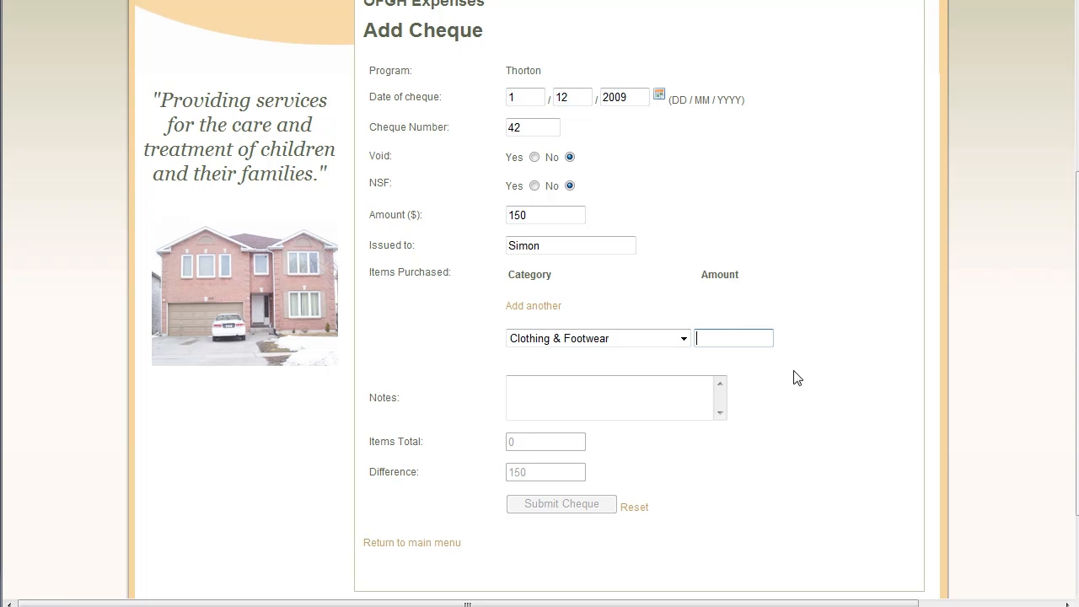
key("Tab")
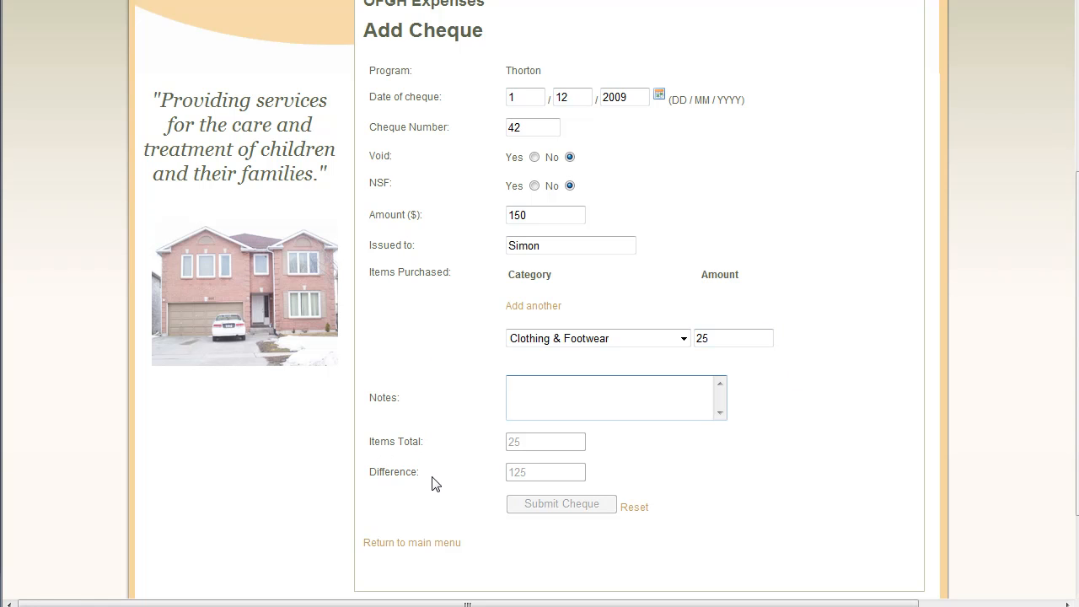
double_click(539, 448)
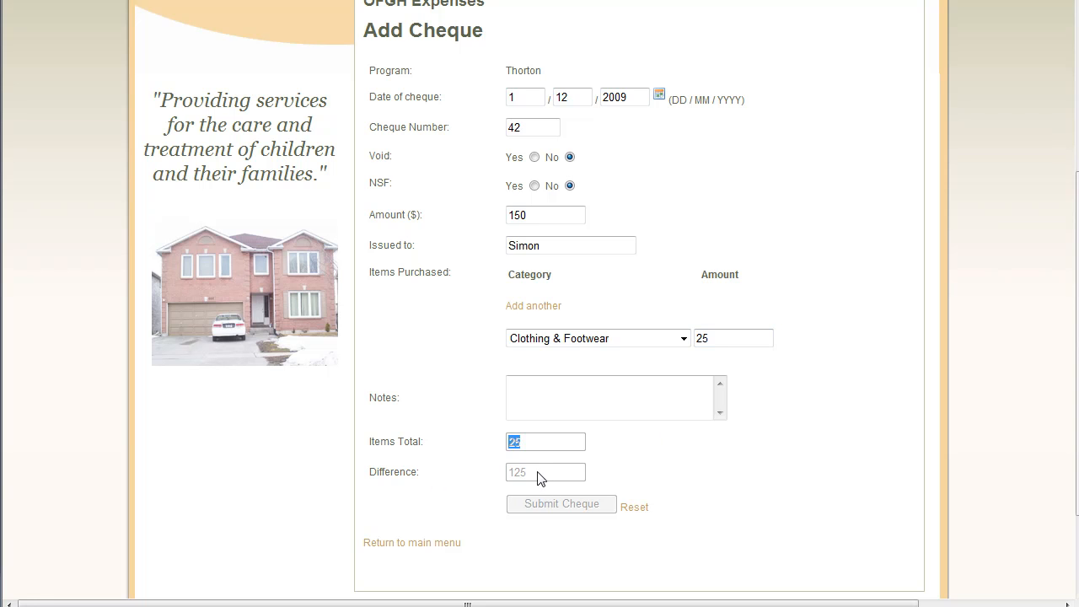
left_click(534, 217)
Step: Add a second item row for staff training with amount 25
left_click(538, 307)
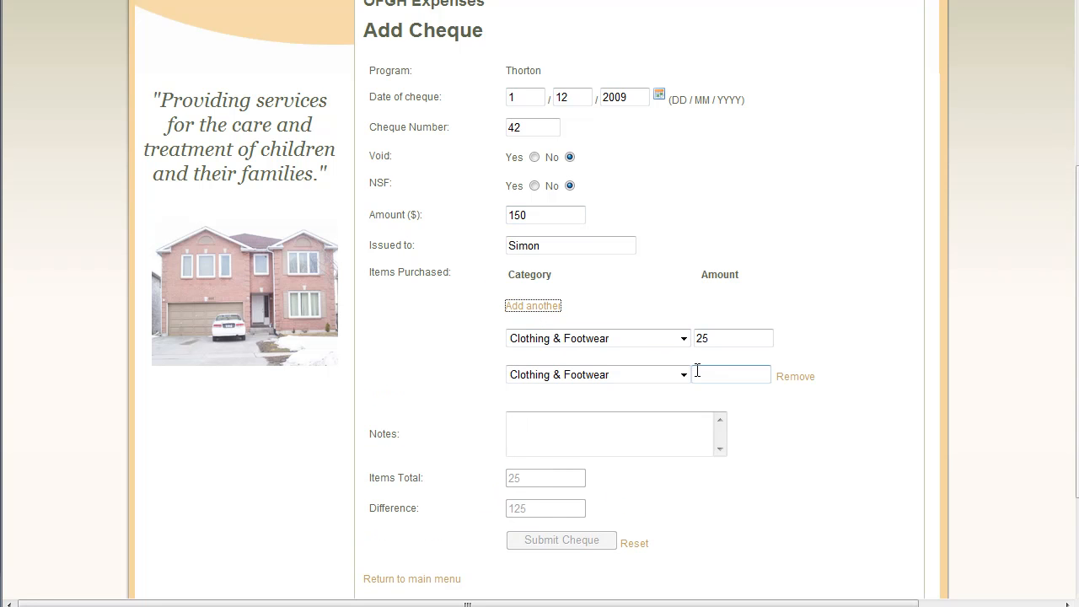
left_click(683, 374)
left_click(600, 341)
left_click(727, 373)
type("25")
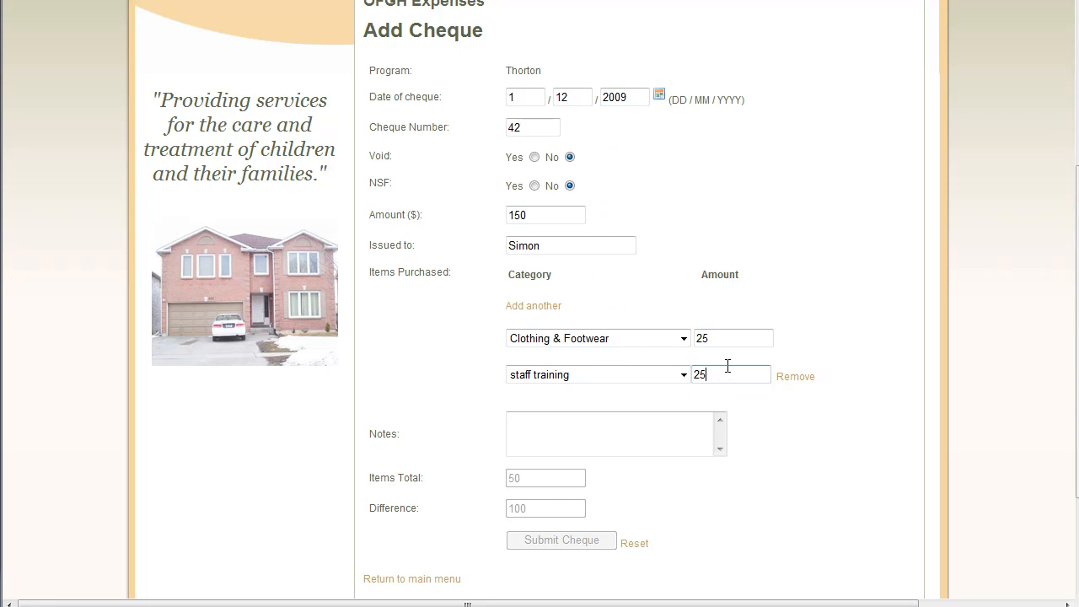
Step: Add a third item, R&M Lawn/Yard/Snow for 100, bringing the difference to 0
left_click(544, 309)
left_click(683, 411)
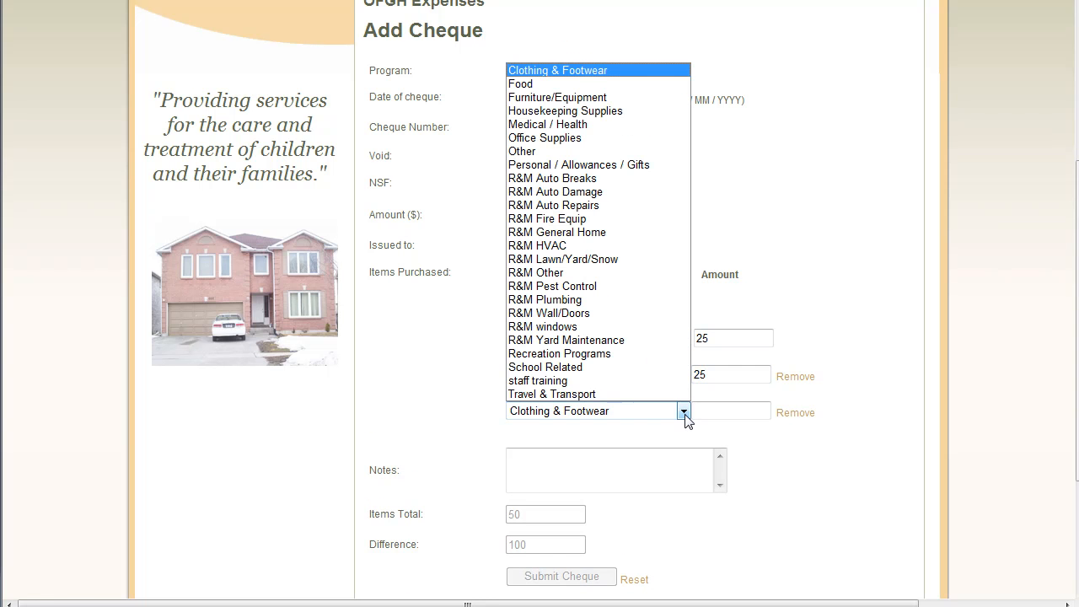
left_click(578, 260)
left_click(740, 412)
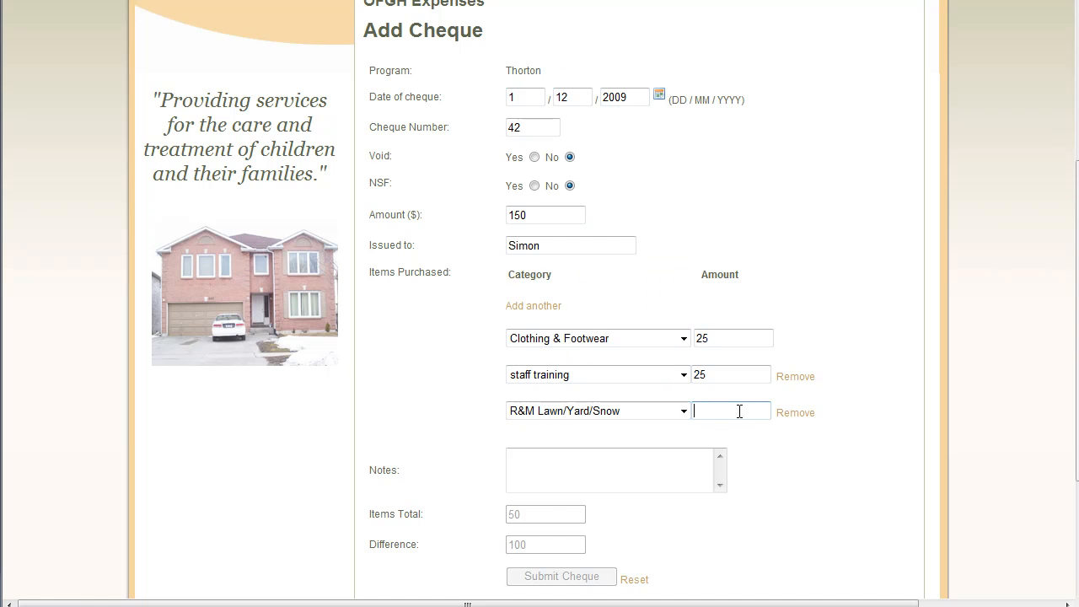
type("100")
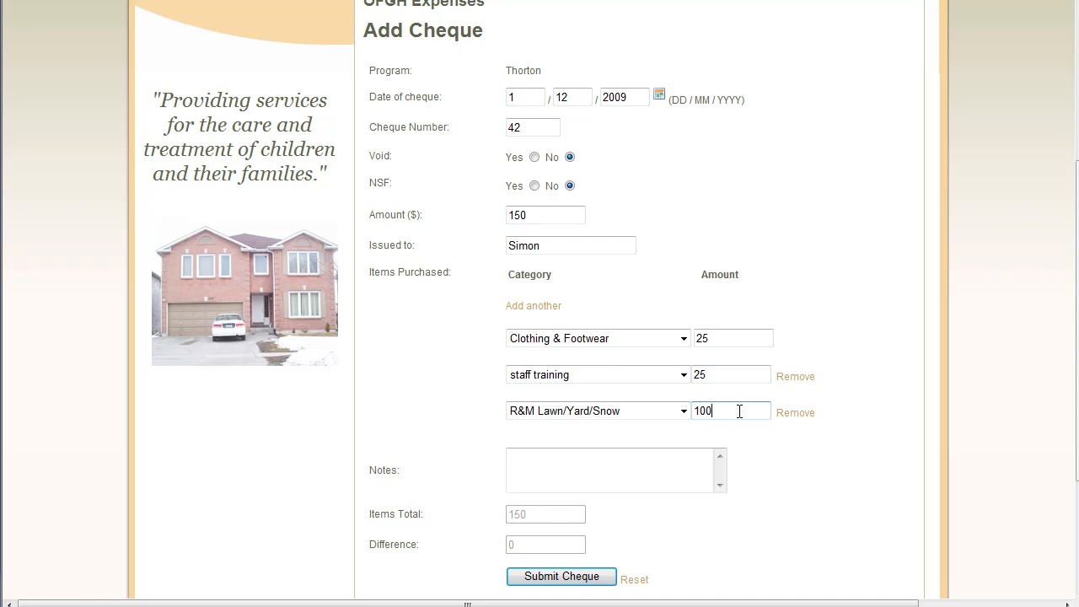
key("Tab")
scroll(682, 523, "down", 2)
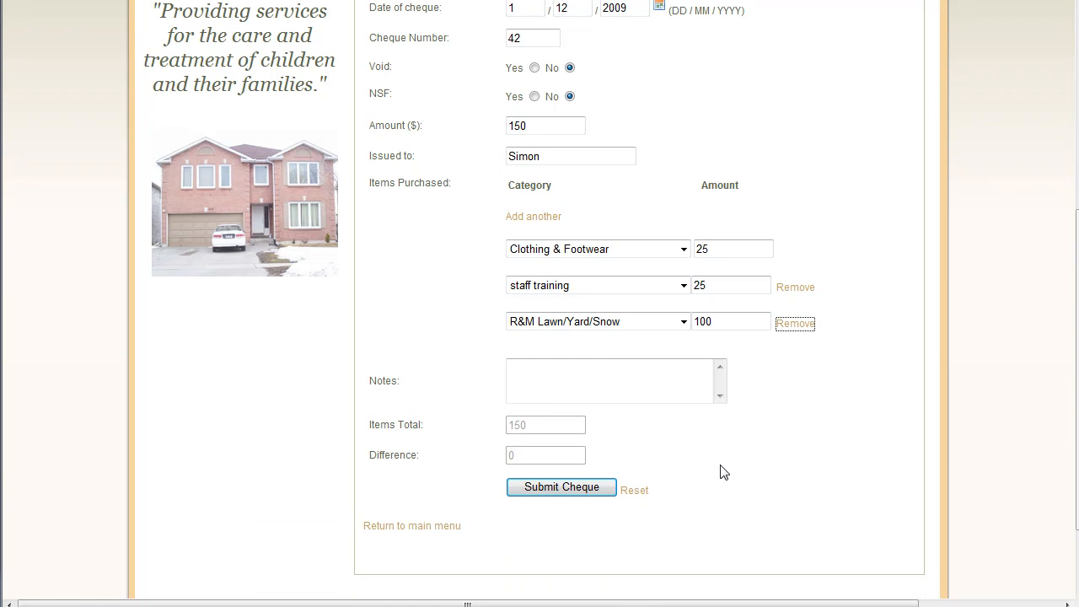
left_click(552, 371)
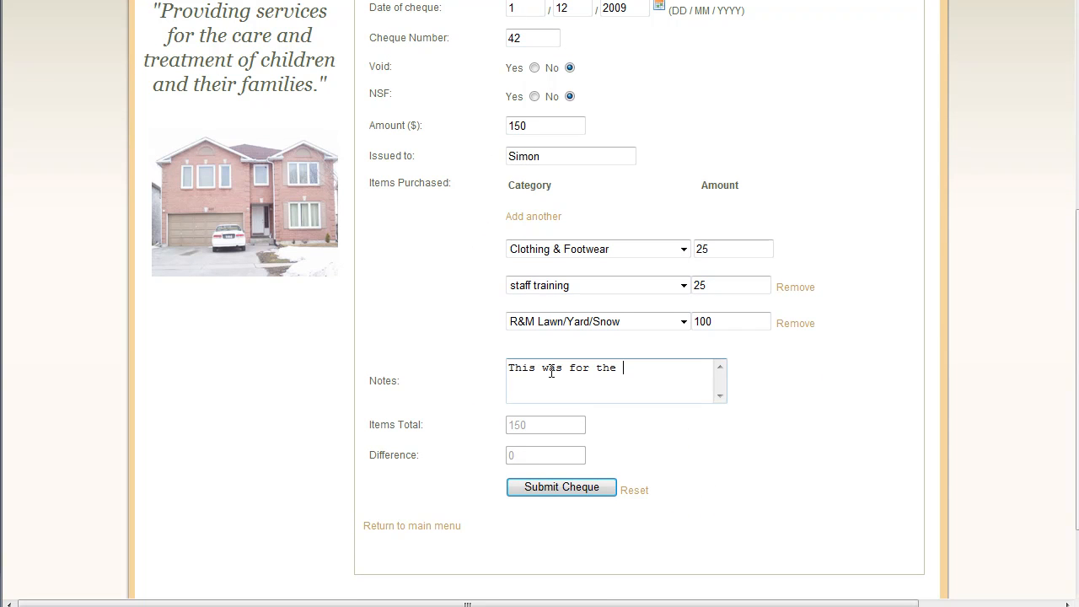
Step: Write the note 'This was for the items purchased last week.' and submit the cheque
type("This was for the items purchased last week.")
left_click(554, 487)
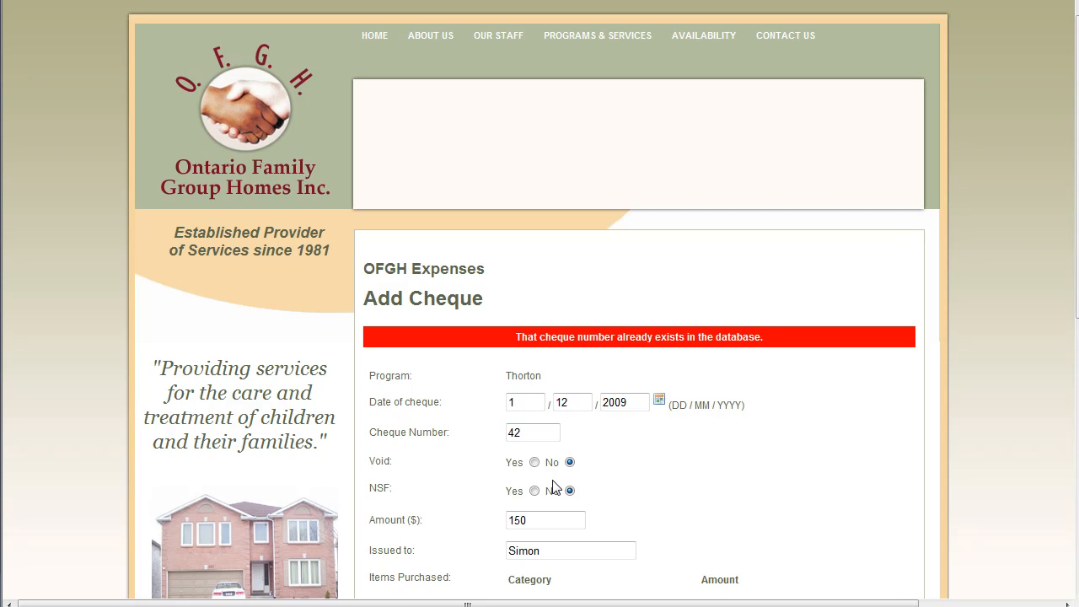
Step: Change the duplicate cheque number 42 to 43 and resubmit the cheque
left_click_drag(498, 337, 825, 331)
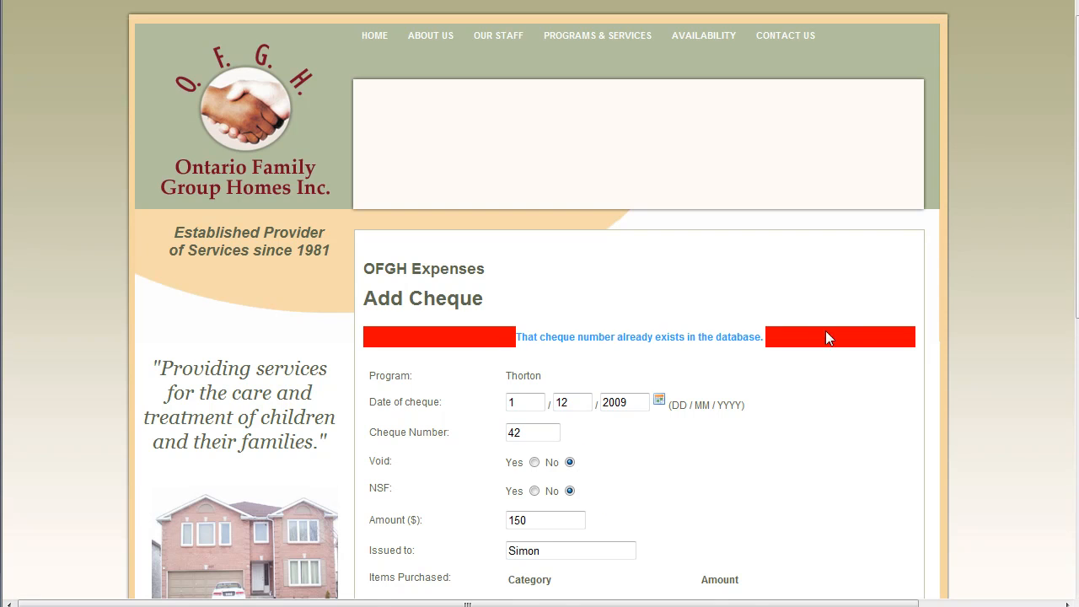
left_click(810, 374)
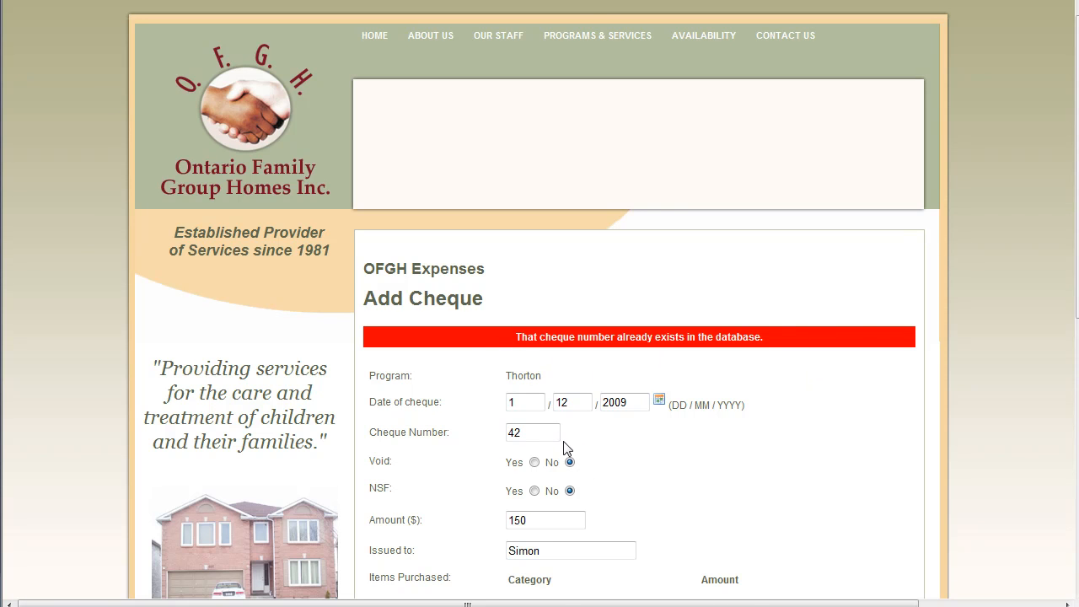
scroll(911, 453, "down", 2)
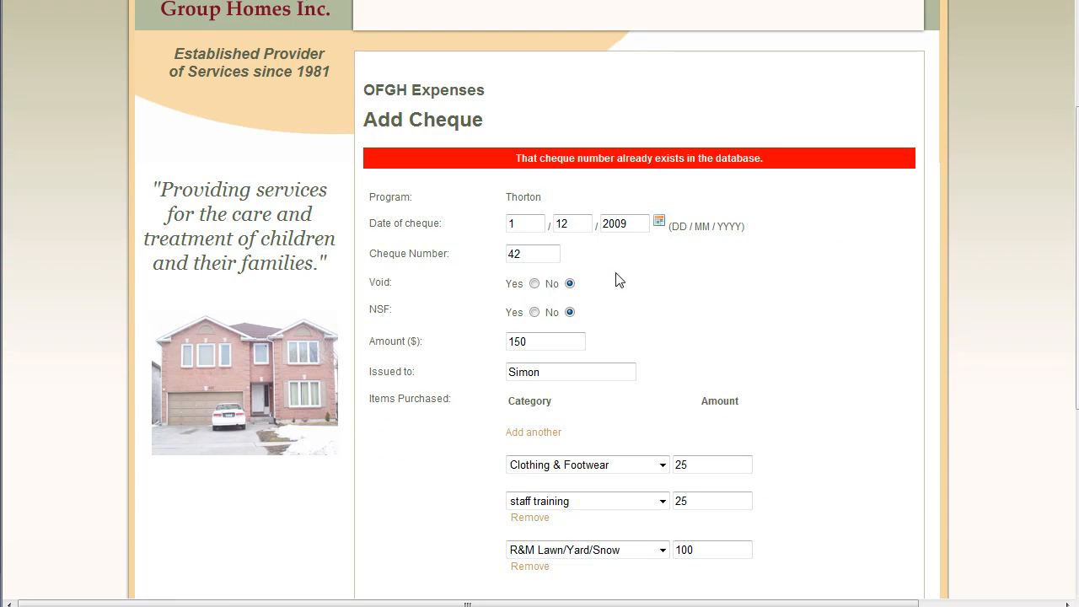
left_click_drag(534, 254, 514, 257)
type("3")
scroll(792, 295, "down", 2)
left_click(597, 549)
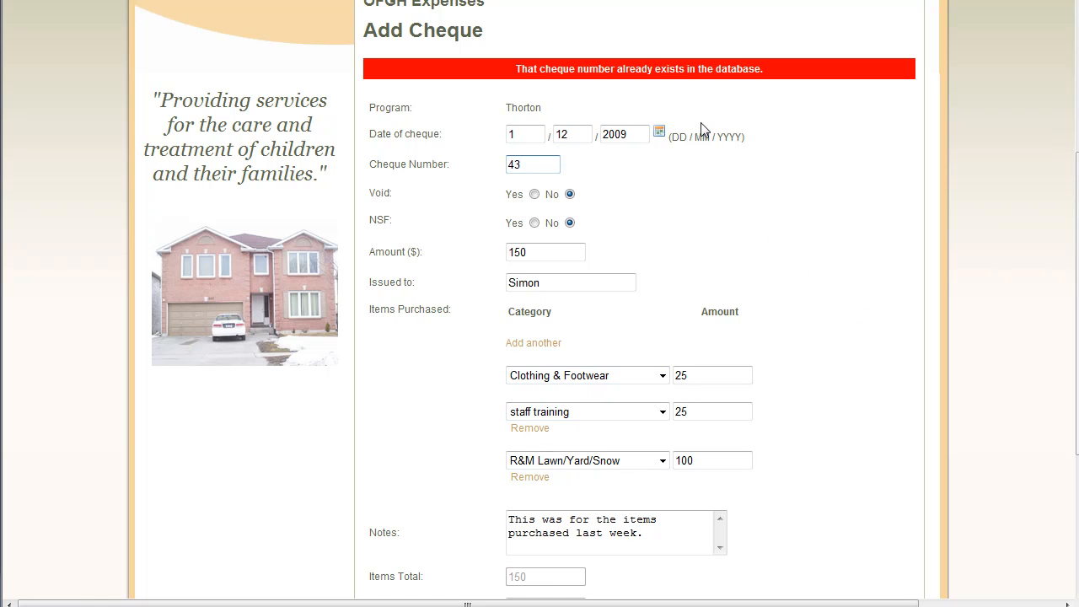
scroll(815, 330, "up", 3)
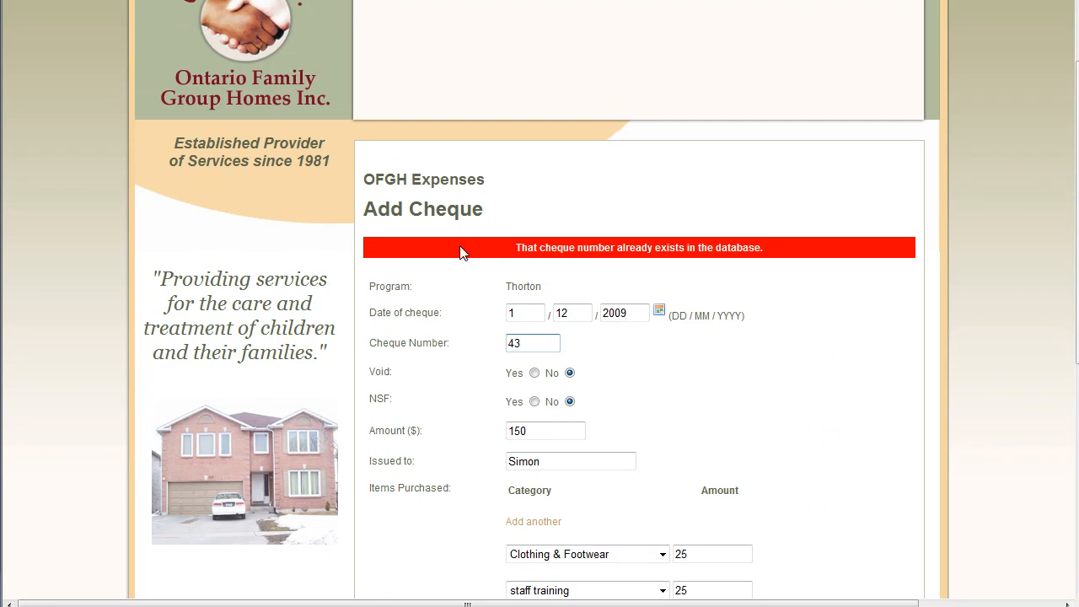
scroll(835, 325, "down", 6)
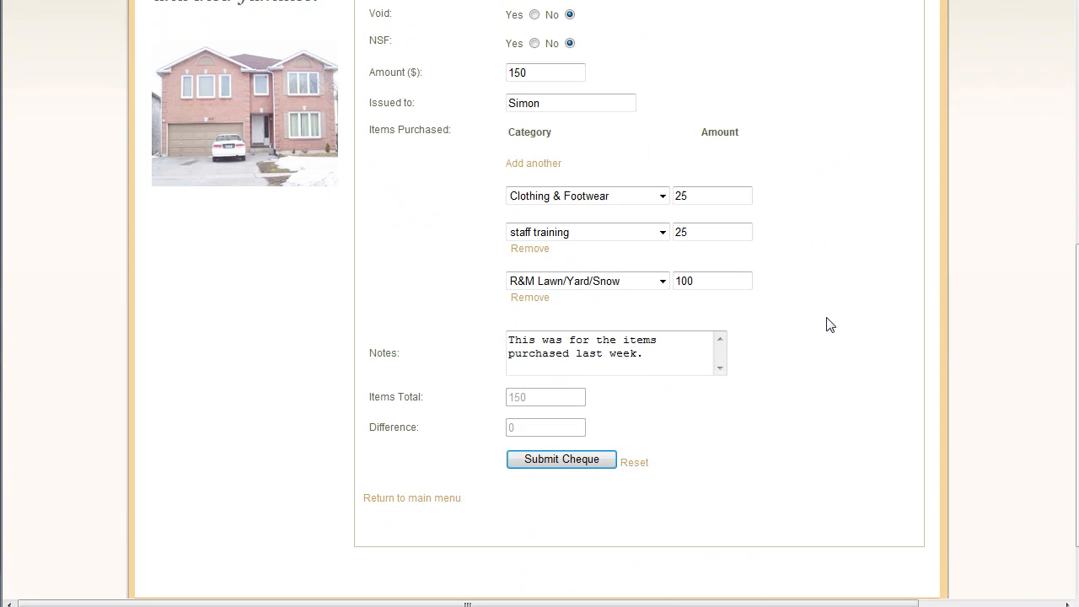
Step: Submit cheque 43, then return to the expenses main menu from the confirmation page
left_click(560, 463)
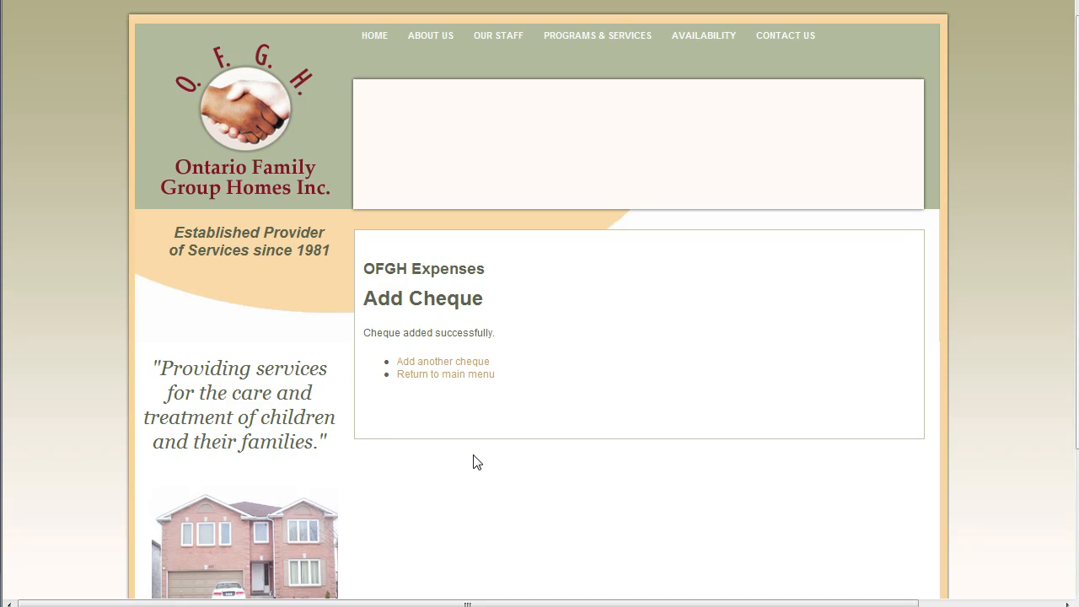
left_click(438, 376)
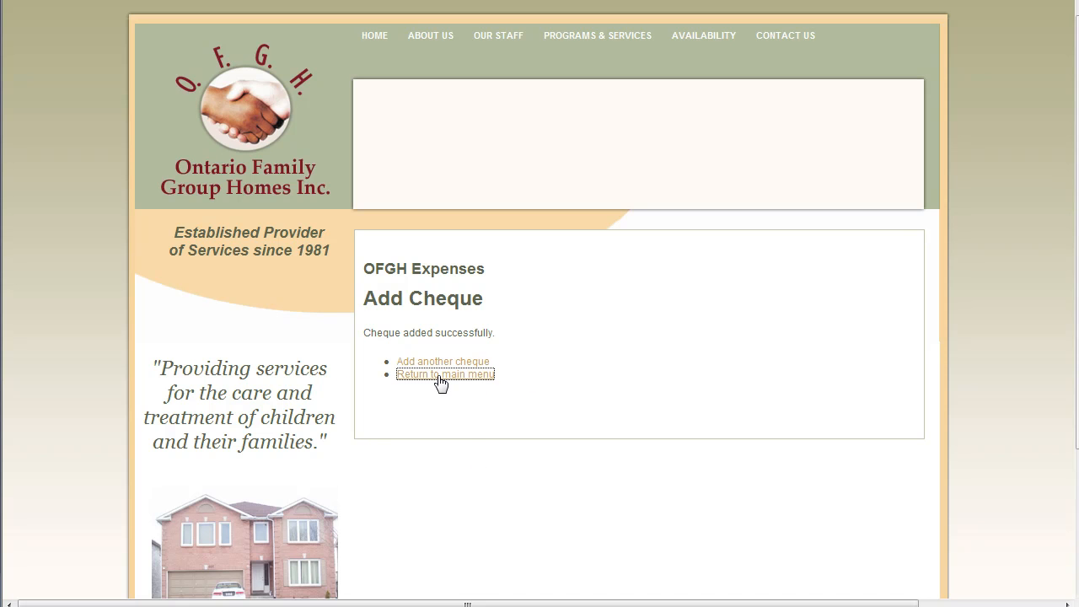